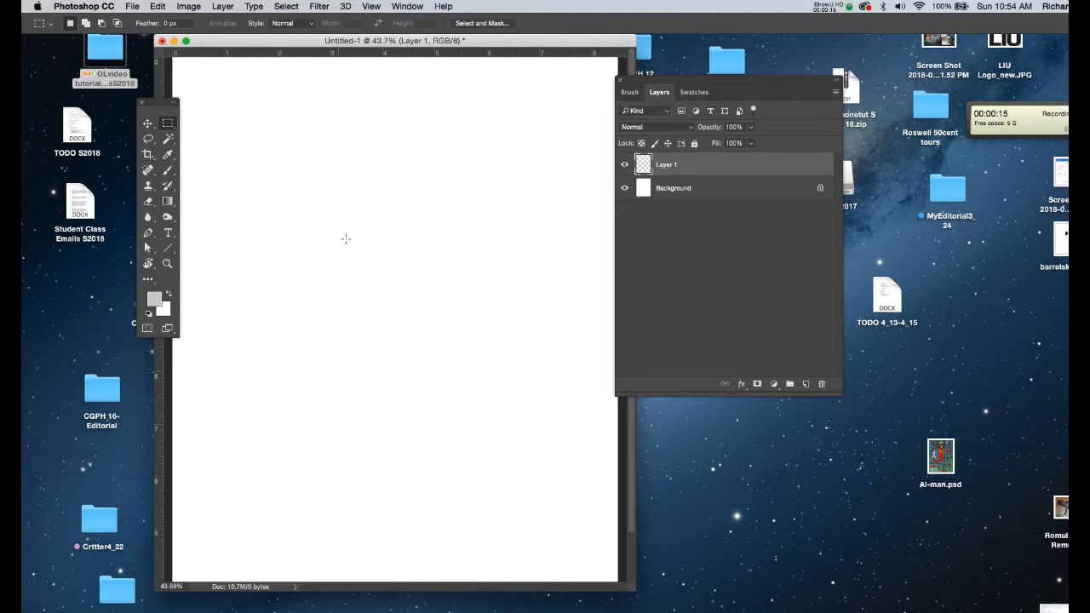
Step: Select a tall, narrow rectangle near the middle of the canvas and fill it with light gray on Layer 1
{"action": "left_click_drag", "start_coordinate": [427, 471], "coordinate": [441, 472]}
{"action": "left_click", "coordinate": [695, 92]}
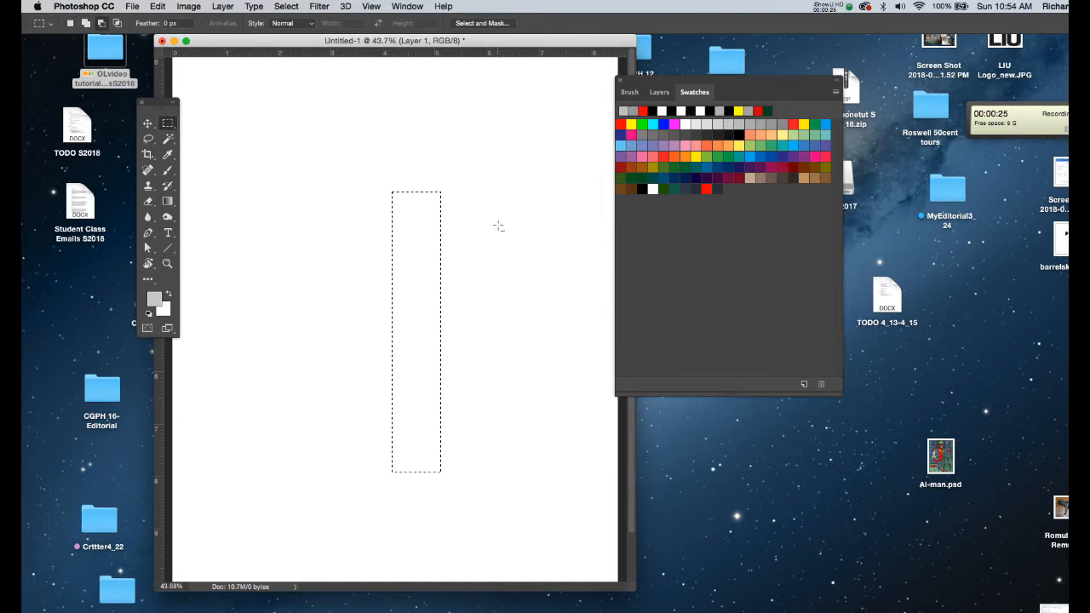
{"action": "key", "text": "alt+BackSpace"}
{"action": "left_click", "coordinate": [659, 92]}
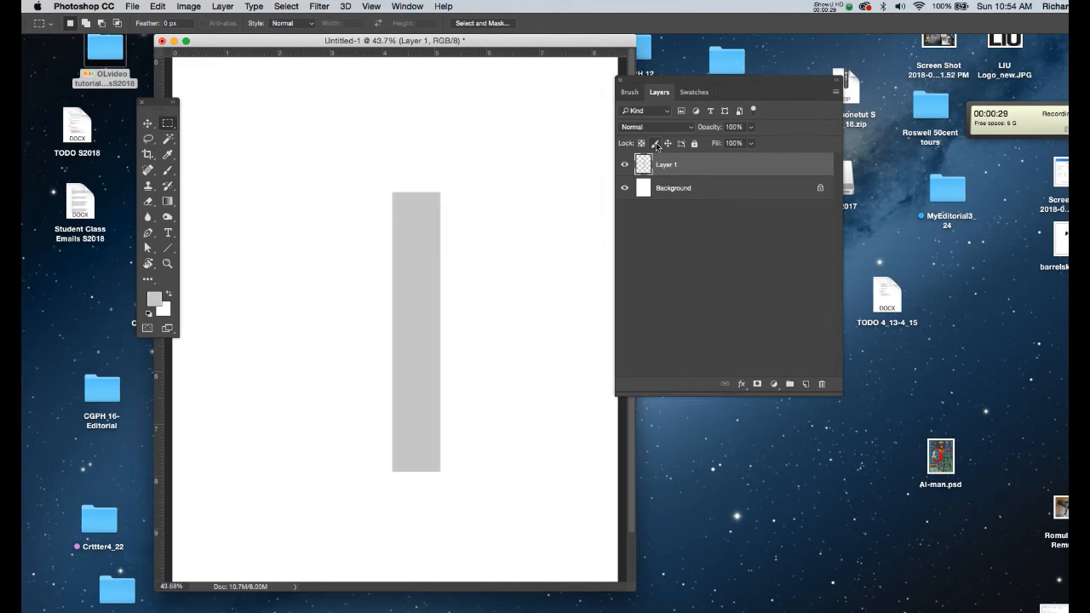
Step: Darken both long edges of the gray rectangle with the Burn tool, using a soft 200 px brush at 50% exposure on midtones
{"action": "key", "text": "o"}
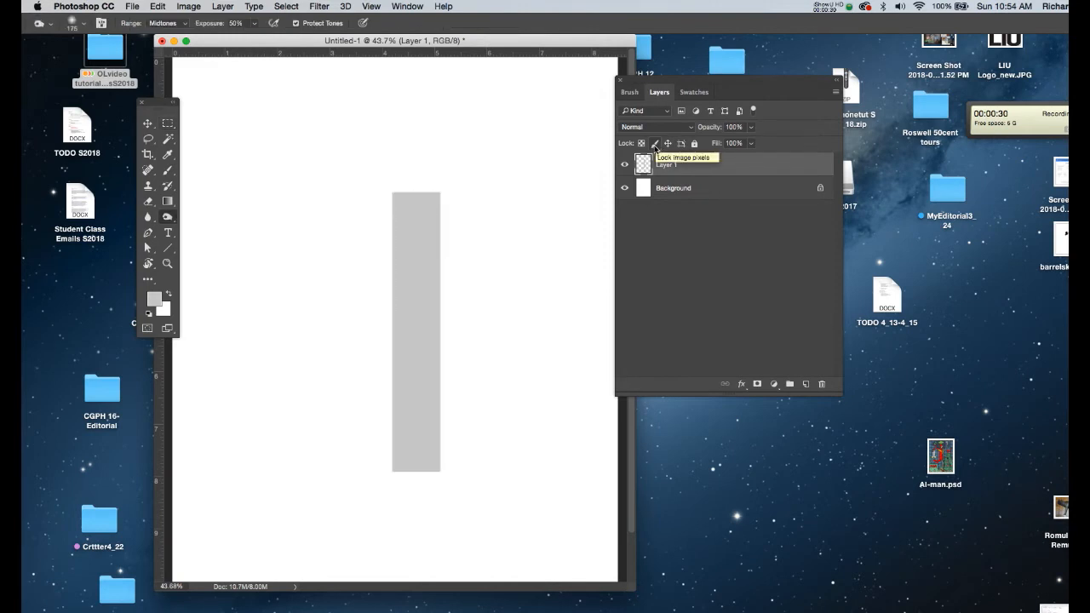
{"action": "right_click", "coordinate": [167, 218]}
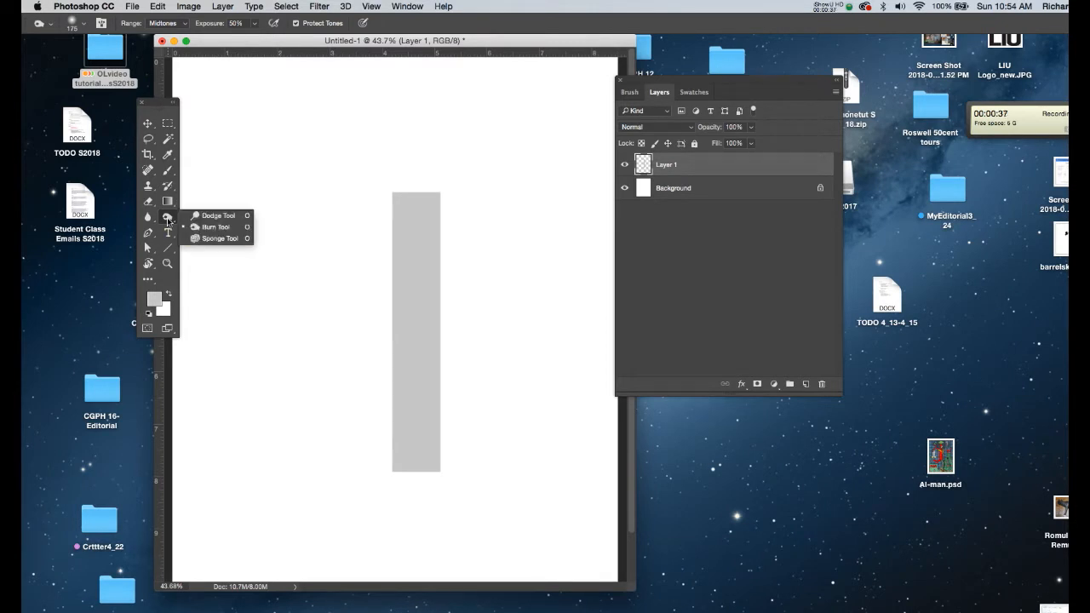
{"action": "left_click", "coordinate": [201, 227]}
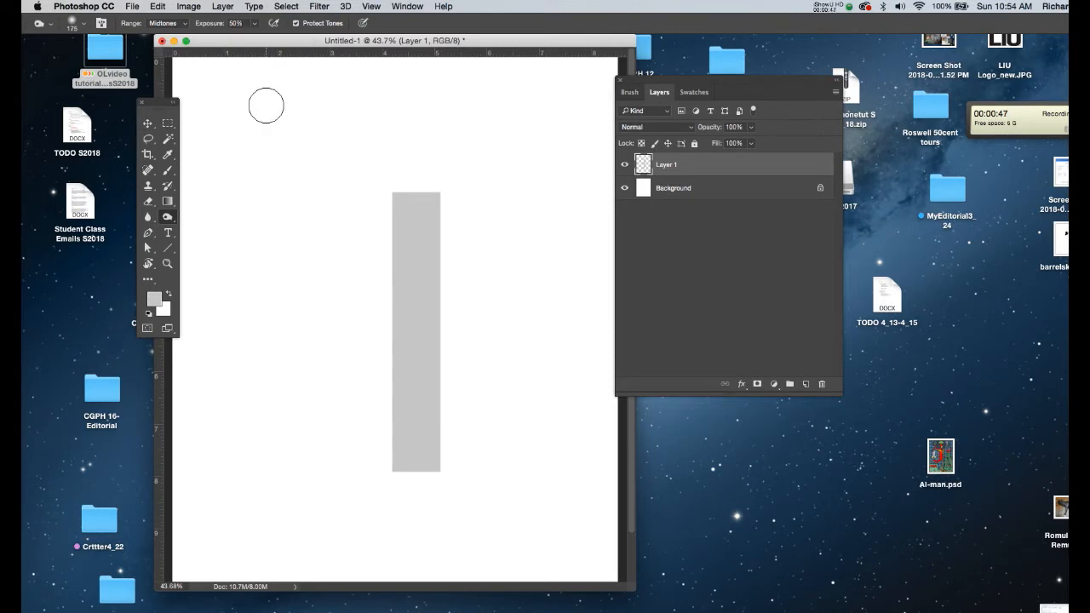
{"action": "right_click", "coordinate": [412, 130]}
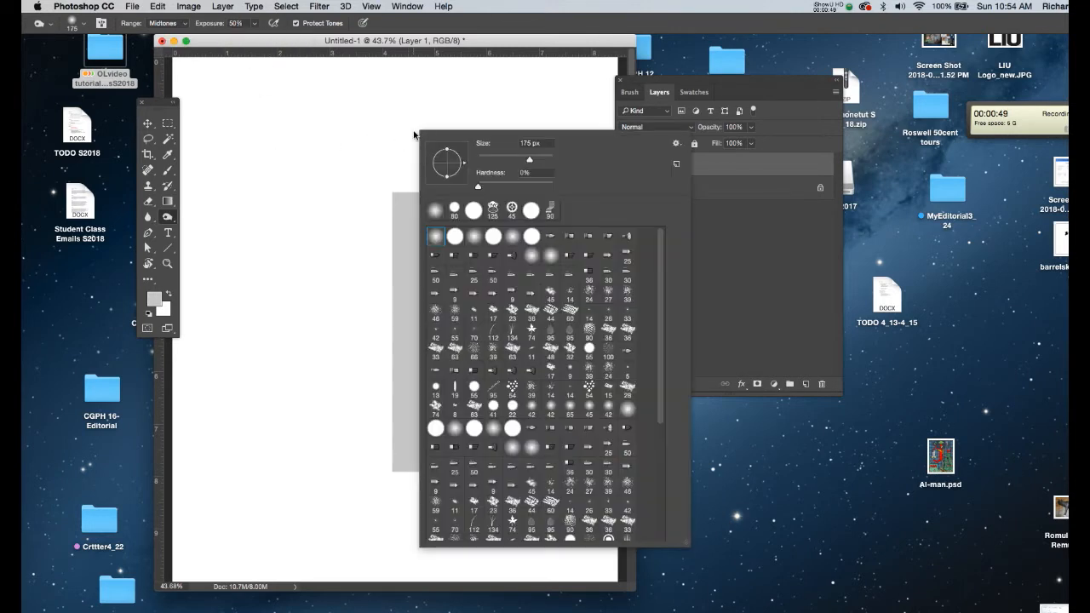
{"action": "double_click", "coordinate": [438, 238]}
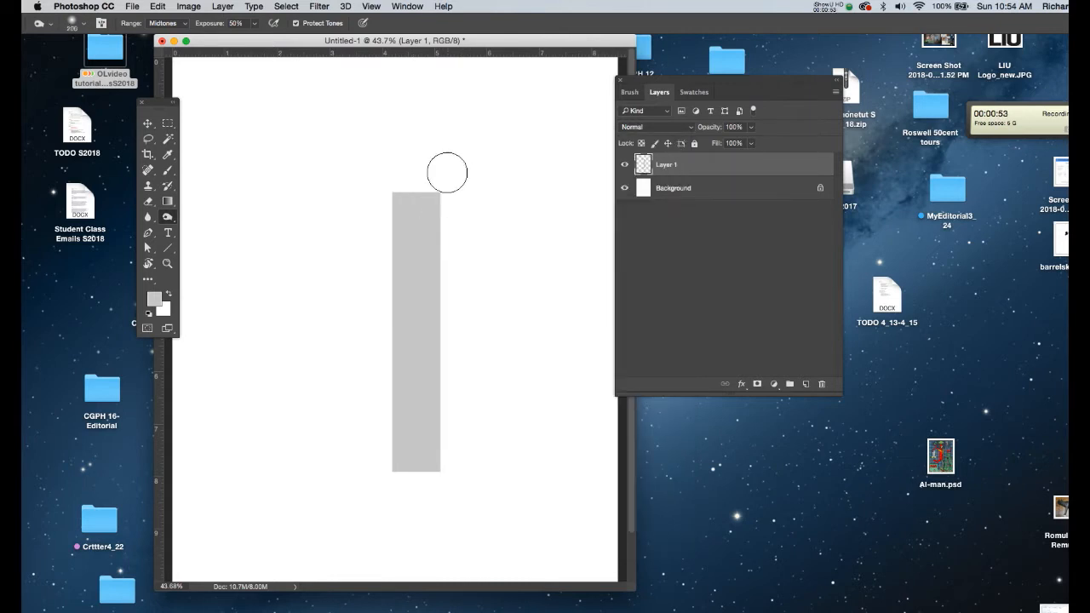
{"action": "mouse_move", "coordinate": [440, 173]}
{"action": "left_mouse_down"}
{"action": "mouse_move", "coordinate": [443, 502]}
{"action": "mouse_move", "coordinate": [435, 170]}
{"action": "left_mouse_up"}
{"action": "mouse_move", "coordinate": [452, 222]}
{"action": "left_mouse_down"}
{"action": "mouse_move", "coordinate": [450, 485]}
{"action": "mouse_move", "coordinate": [454, 255]}
{"action": "left_mouse_up"}
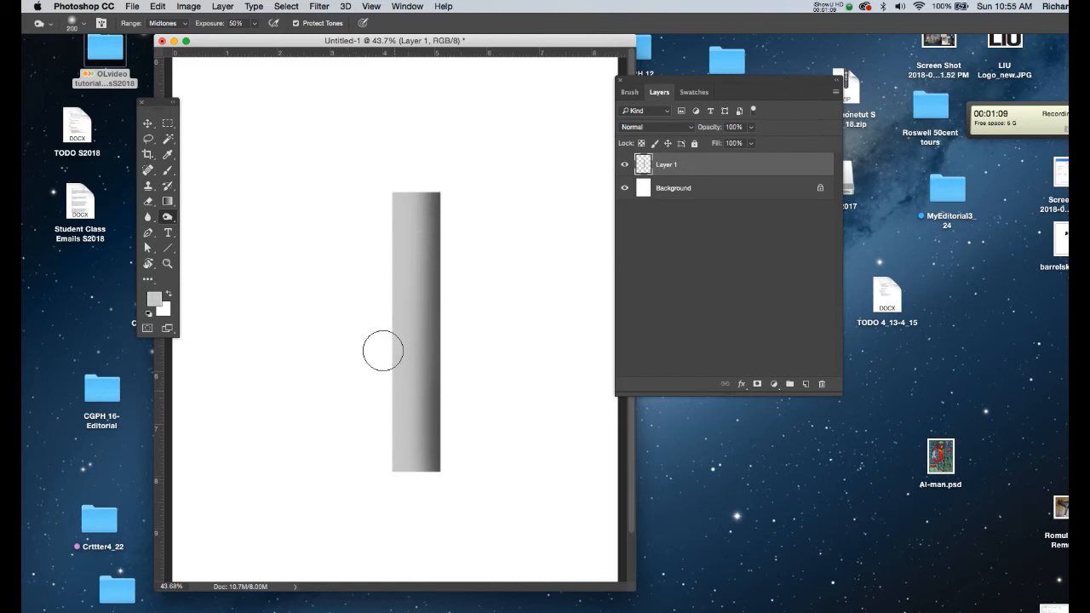
{"action": "mouse_move", "coordinate": [385, 227]}
{"action": "left_mouse_down"}
{"action": "mouse_move", "coordinate": [383, 477]}
{"action": "mouse_move", "coordinate": [382, 178]}
{"action": "mouse_move", "coordinate": [387, 482]}
{"action": "mouse_move", "coordinate": [381, 146]}
{"action": "left_mouse_up"}
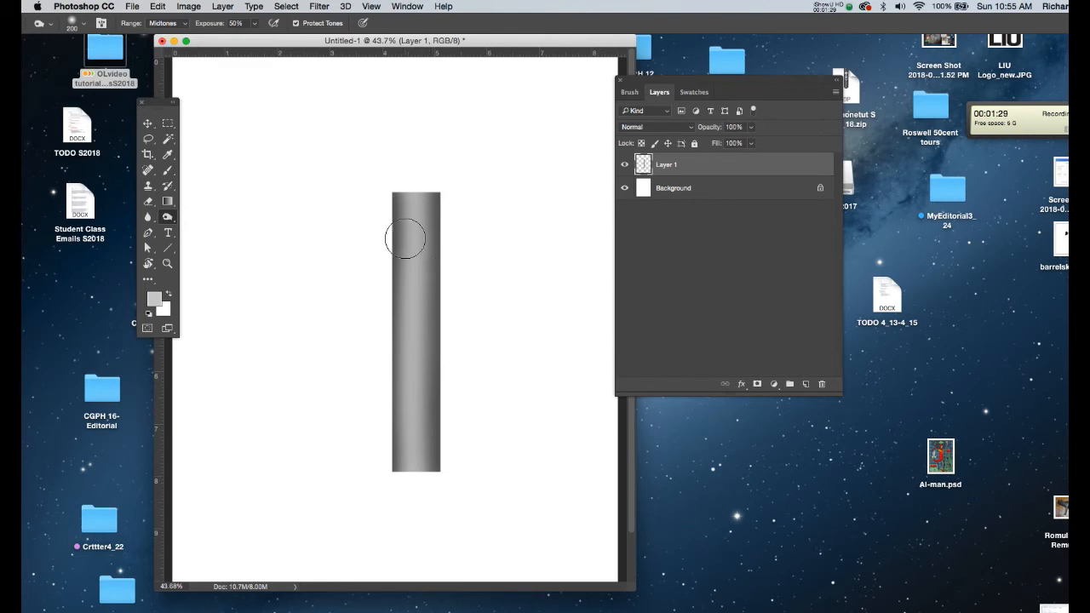
Step: Brighten a vertical highlight down the bar's center with the Dodge tool at 30% exposure, narrowing the soft brush from 100 px to 45 px
{"action": "left_click", "coordinate": [168, 218]}
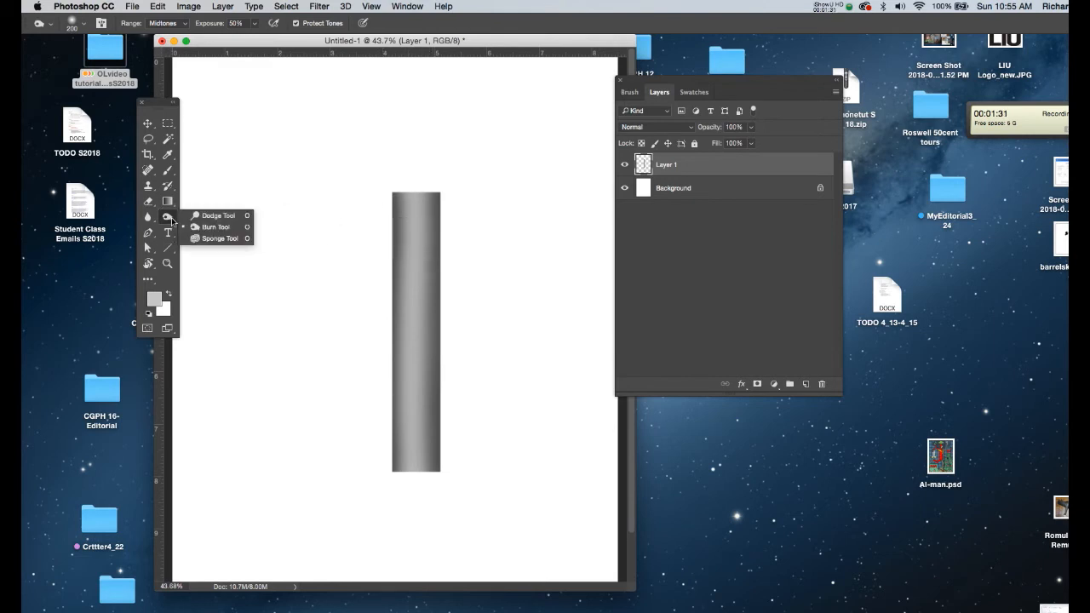
{"action": "left_click", "coordinate": [204, 216]}
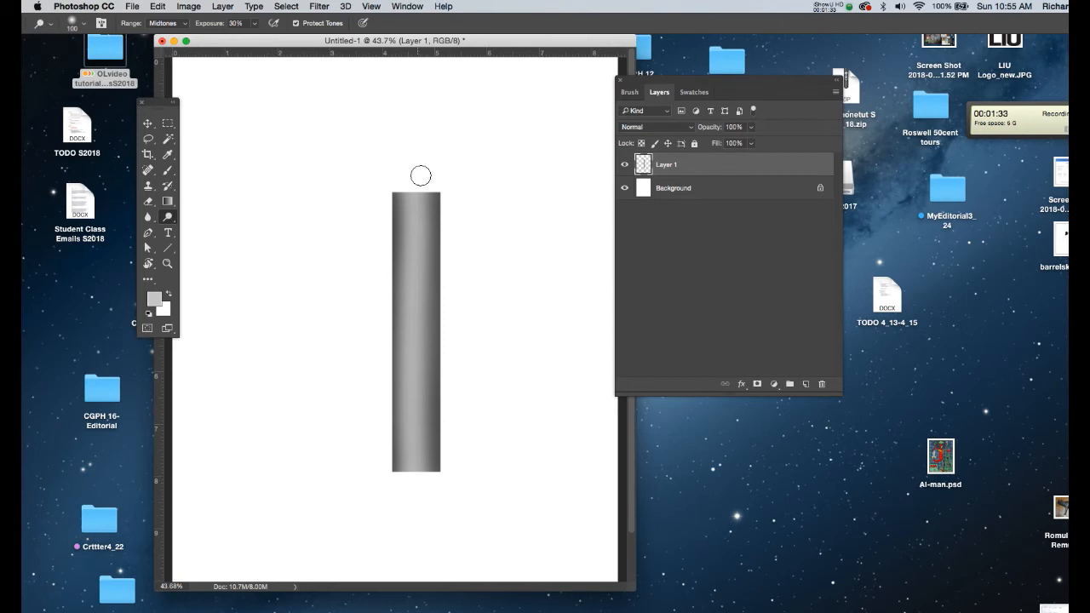
{"action": "right_click", "coordinate": [464, 140]}
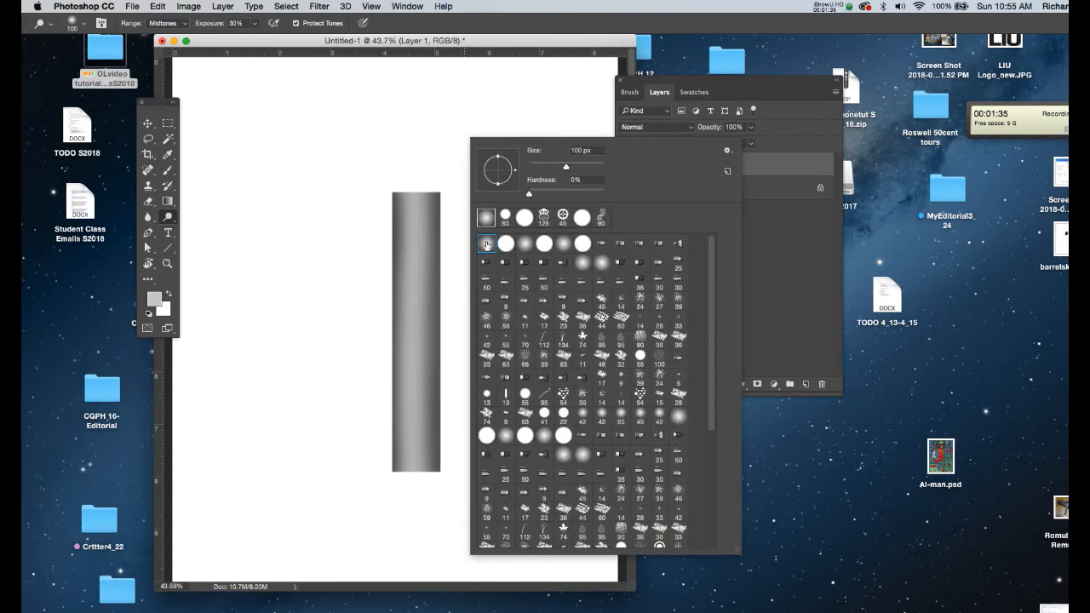
{"action": "double_click", "coordinate": [486, 245]}
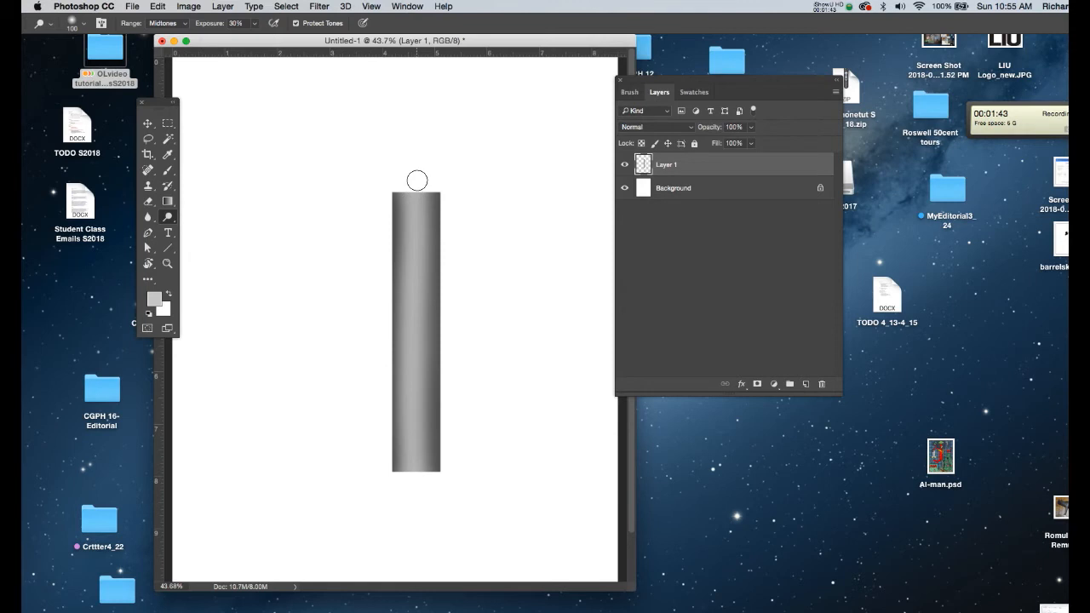
{"action": "mouse_move", "coordinate": [416, 180]}
{"action": "left_mouse_down"}
{"action": "mouse_move", "coordinate": [417, 484]}
{"action": "mouse_move", "coordinate": [416, 190]}
{"action": "mouse_move", "coordinate": [396, 471]}
{"action": "left_mouse_up"}
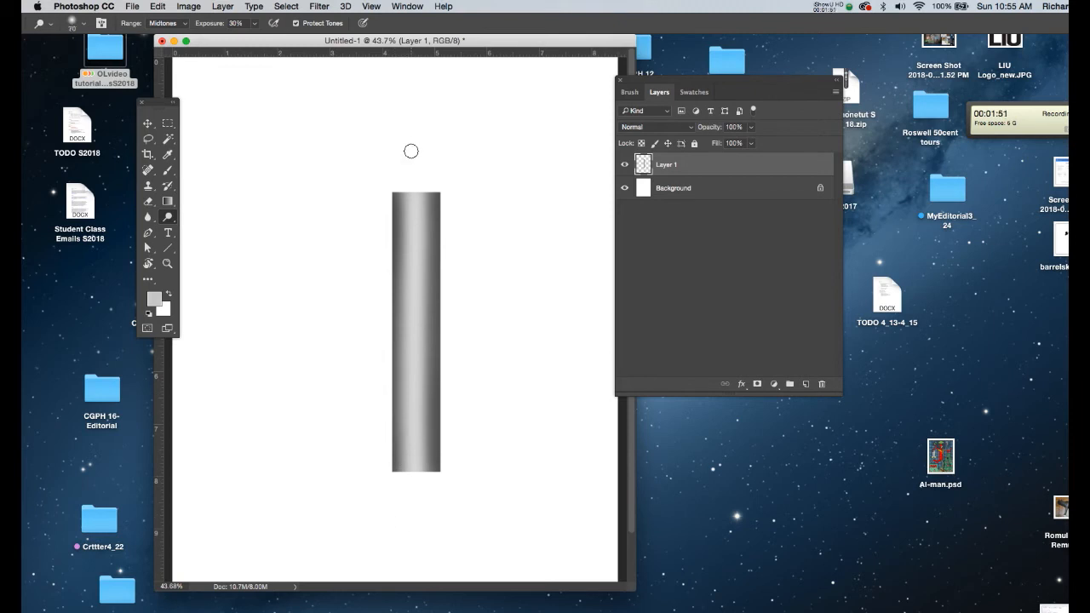
{"action": "left_click_drag", "start_coordinate": [412, 263], "coordinate": [415, 416]}
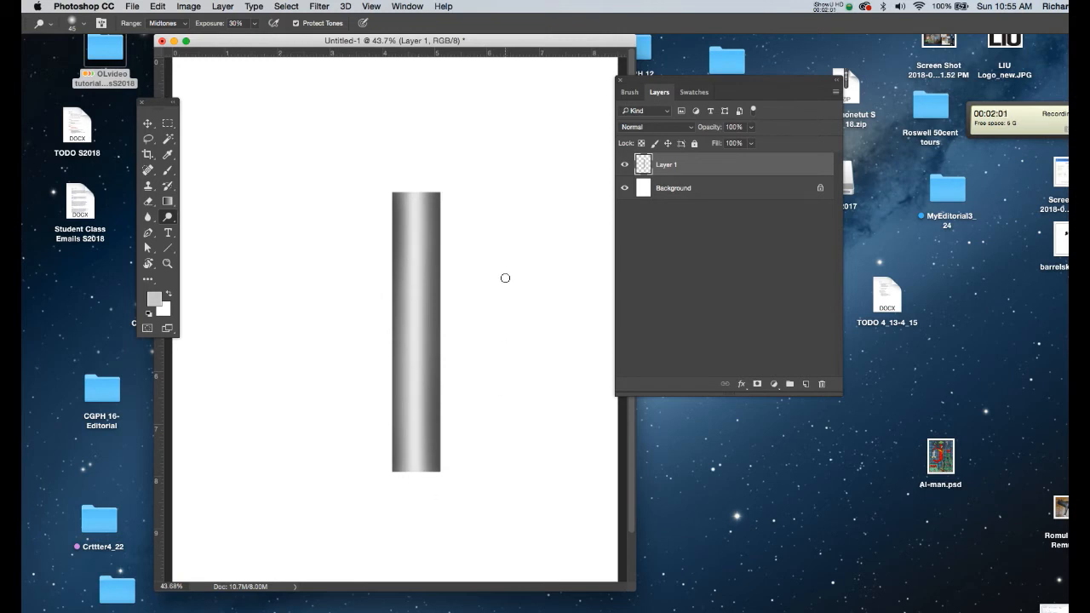
Step: Move the shaded cylinder lower on the canvas and copy a thin strip of its top end to a new layer
{"action": "key", "text": "v"}
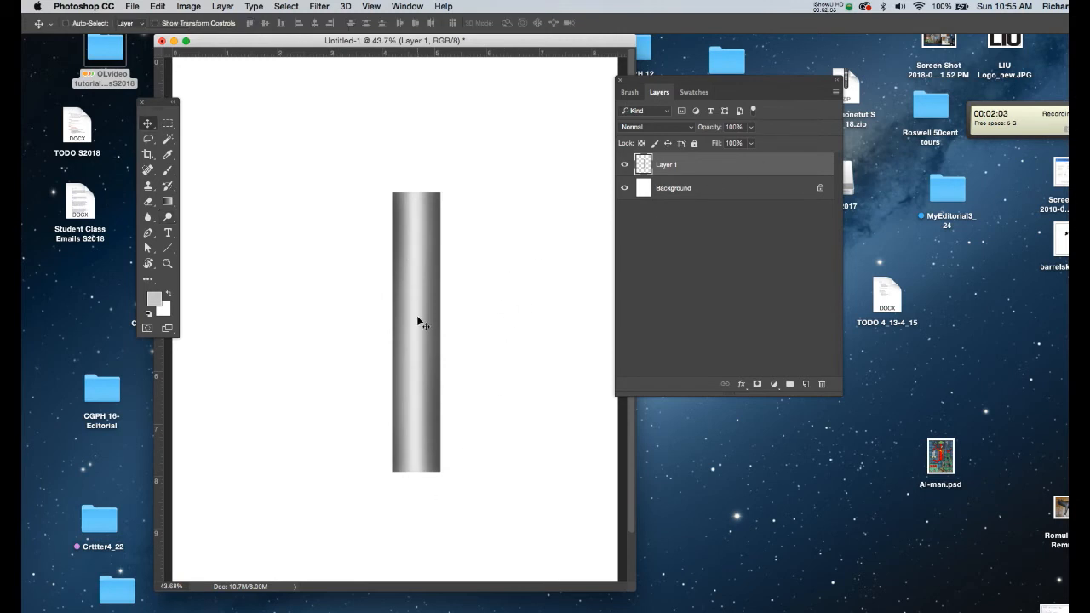
{"action": "left_click_drag", "start_coordinate": [420, 322], "coordinate": [423, 371]}
{"action": "key", "text": "m"}
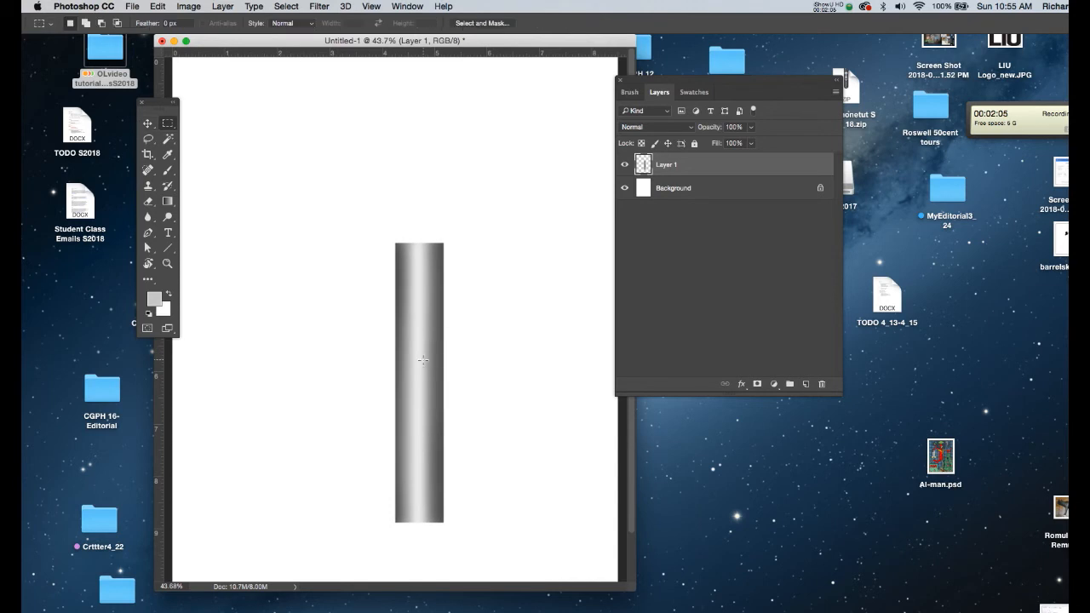
{"action": "left_click_drag", "start_coordinate": [383, 230], "coordinate": [453, 260]}
{"action": "key", "text": "ctrl+j"}
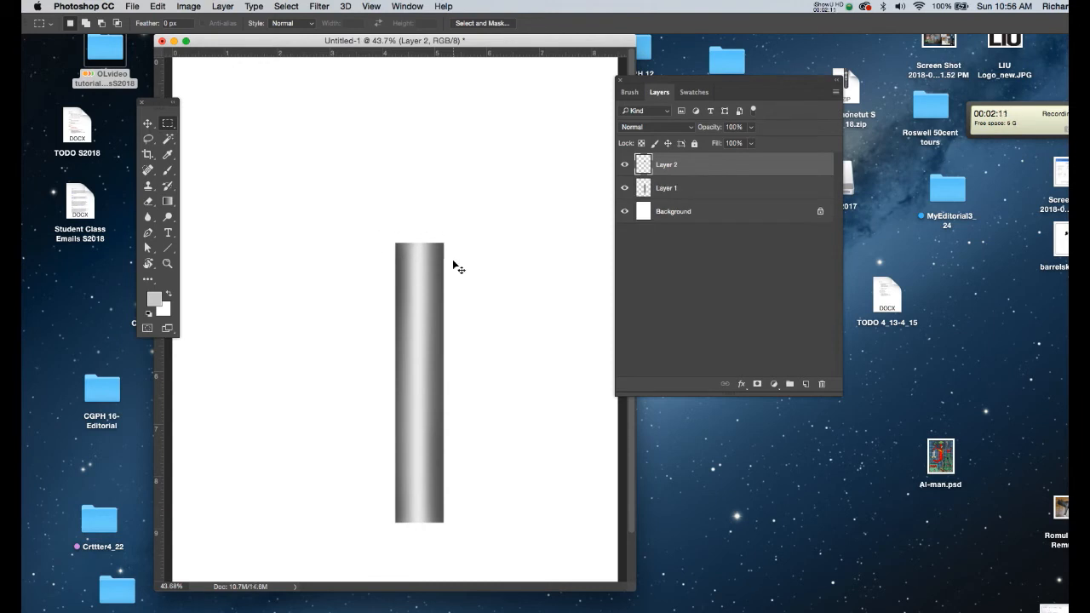
Step: Widen the copied strip evenly on both sides to form a rim that overhangs the top of the cylinder
{"action": "key", "text": "ctrl+t"}
{"action": "left_click_drag", "start_coordinate": [445, 253], "coordinate": [450, 253]}
{"action": "key", "text": "Return"}
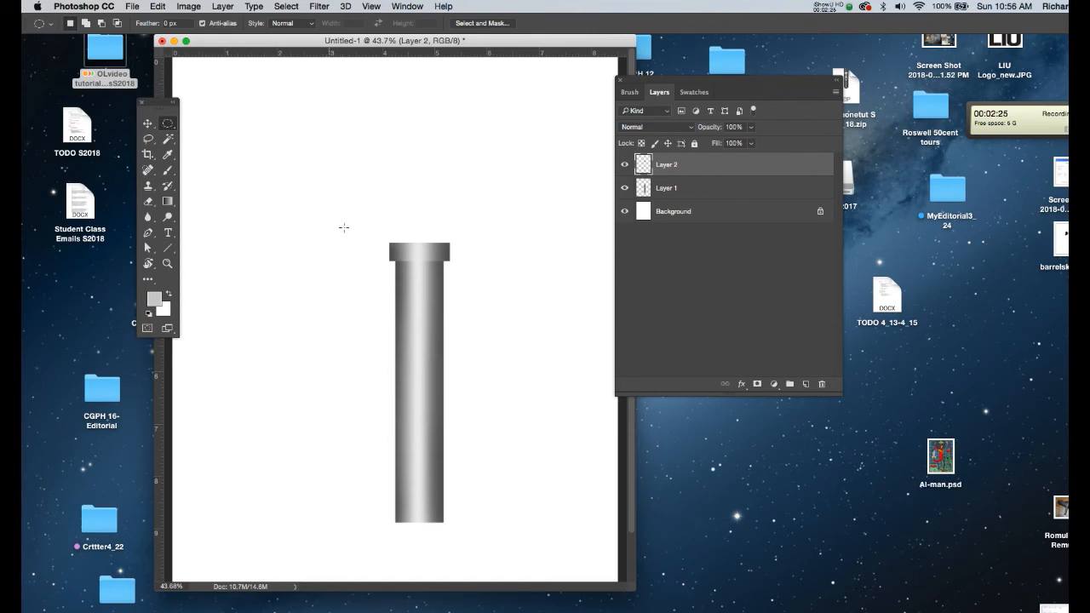
Step: Draw a circular selection above and to the left of the pipe, fill it with light gray on Layer 2, and deselect
{"action": "mouse_move", "coordinate": [299, 156]}
{"action": "left_mouse_down"}
{"action": "mouse_move", "coordinate": [333, 197]}
{"action": "mouse_move", "coordinate": [331, 231]}
{"action": "left_mouse_up"}
{"action": "key", "text": "alt+BackSpace"}
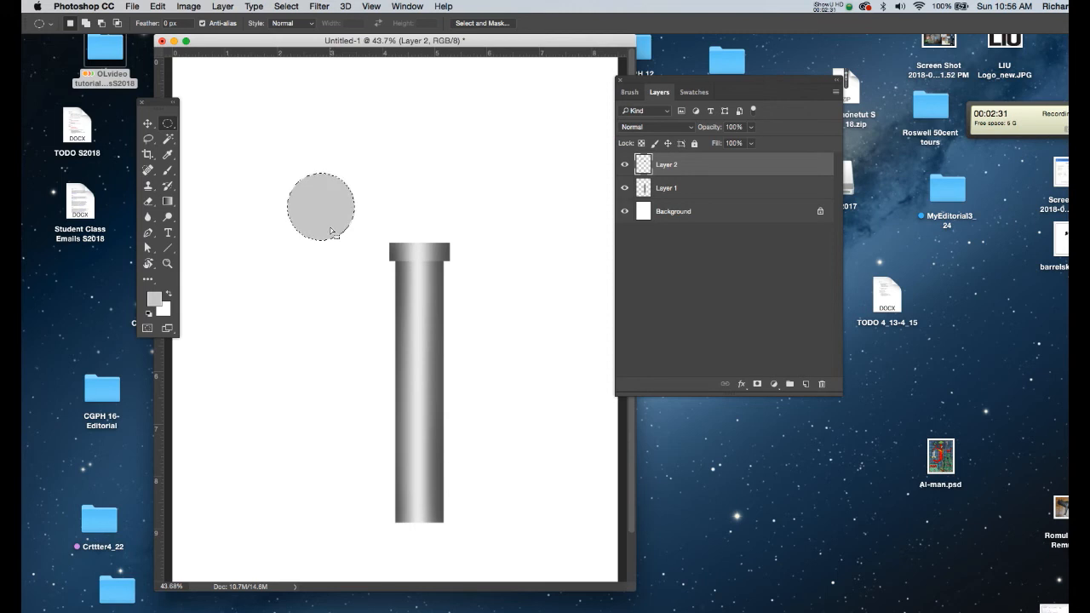
{"action": "key", "text": "super+d"}
Step: Darken the circle's rim all around with the Burn tool at 50% exposure, using a 100 px brush and a larger 175 px one
{"action": "left_click_drag", "start_coordinate": [168, 216], "coordinate": [200, 226]}
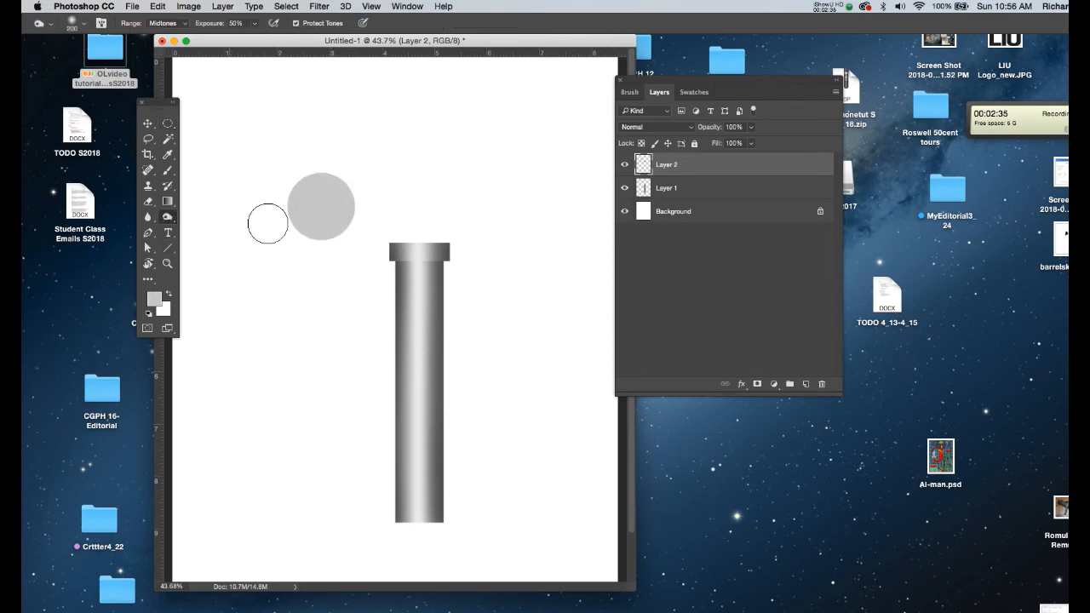
{"action": "key", "text": "bracketleft"}
{"action": "key", "text": "bracketleft"}
{"action": "key", "text": "bracketleft"}
{"action": "key", "text": "bracketleft"}
{"action": "mouse_move", "coordinate": [296, 186]}
{"action": "left_mouse_down"}
{"action": "mouse_move", "coordinate": [286, 214]}
{"action": "mouse_move", "coordinate": [298, 233]}
{"action": "mouse_move", "coordinate": [326, 241]}
{"action": "mouse_move", "coordinate": [348, 201]}
{"action": "mouse_move", "coordinate": [335, 183]}
{"action": "mouse_move", "coordinate": [301, 186]}
{"action": "mouse_move", "coordinate": [298, 233]}
{"action": "mouse_move", "coordinate": [346, 232]}
{"action": "left_mouse_up"}
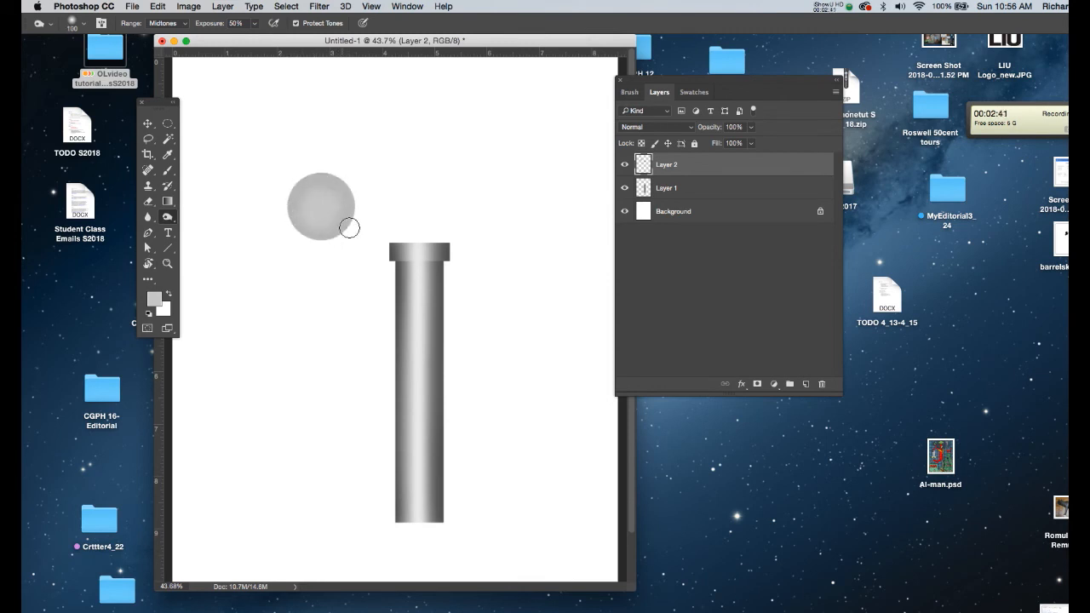
{"action": "mouse_move", "coordinate": [317, 169]}
{"action": "left_mouse_down"}
{"action": "mouse_move", "coordinate": [292, 217]}
{"action": "mouse_move", "coordinate": [322, 242]}
{"action": "mouse_move", "coordinate": [343, 237]}
{"action": "mouse_move", "coordinate": [355, 198]}
{"action": "mouse_move", "coordinate": [338, 175]}
{"action": "mouse_move", "coordinate": [293, 181]}
{"action": "mouse_move", "coordinate": [288, 214]}
{"action": "mouse_move", "coordinate": [310, 241]}
{"action": "mouse_move", "coordinate": [355, 228]}
{"action": "mouse_move", "coordinate": [361, 190]}
{"action": "mouse_move", "coordinate": [356, 221]}
{"action": "mouse_move", "coordinate": [335, 241]}
{"action": "mouse_move", "coordinate": [312, 243]}
{"action": "mouse_move", "coordinate": [288, 215]}
{"action": "mouse_move", "coordinate": [288, 185]}
{"action": "mouse_move", "coordinate": [331, 169]}
{"action": "mouse_move", "coordinate": [359, 200]}
{"action": "mouse_move", "coordinate": [338, 167]}
{"action": "mouse_move", "coordinate": [359, 222]}
{"action": "mouse_move", "coordinate": [341, 246]}
{"action": "mouse_move", "coordinate": [354, 206]}
{"action": "mouse_move", "coordinate": [342, 181]}
{"action": "mouse_move", "coordinate": [307, 178]}
{"action": "mouse_move", "coordinate": [288, 211]}
{"action": "mouse_move", "coordinate": [303, 236]}
{"action": "mouse_move", "coordinate": [342, 235]}
{"action": "mouse_move", "coordinate": [355, 207]}
{"action": "mouse_move", "coordinate": [342, 179]}
{"action": "left_mouse_up"}
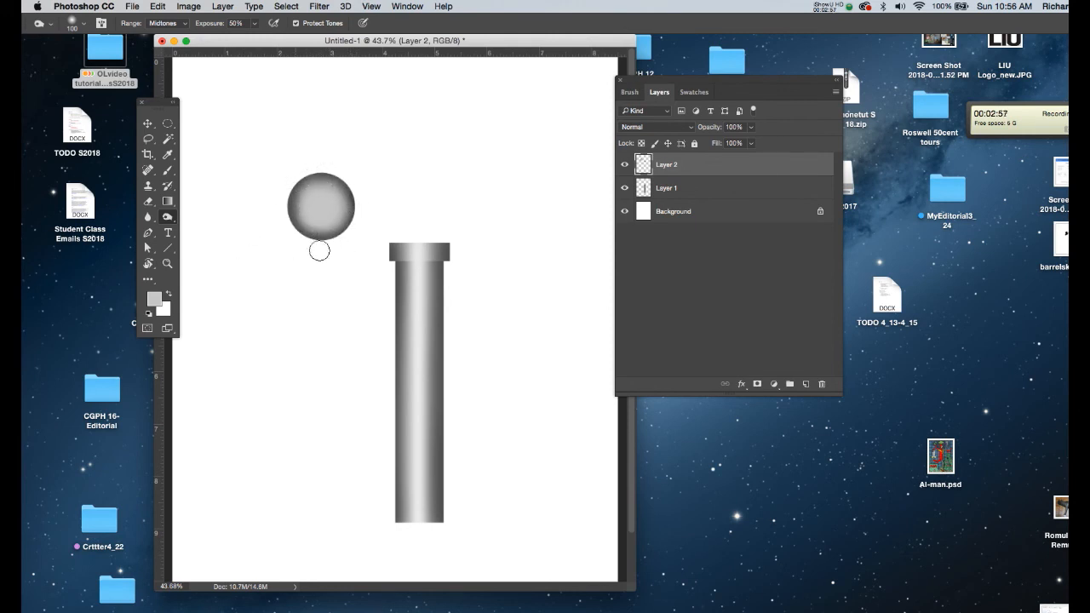
{"action": "key", "text": "bracketright"}
{"action": "key", "text": "bracketright"}
{"action": "key", "text": "bracketright"}
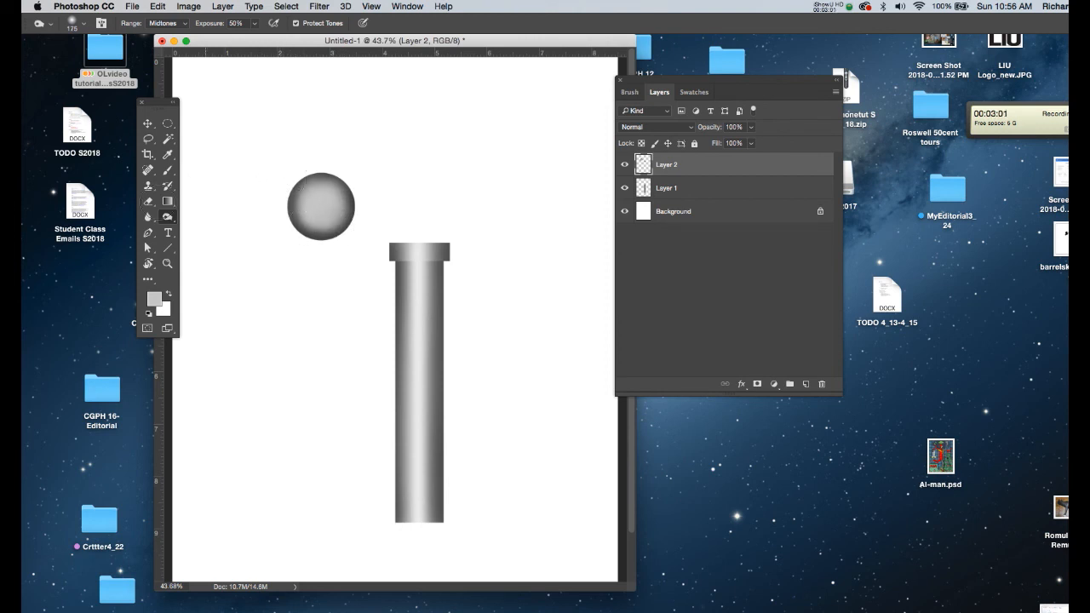
Step: Brighten the upper middle of the shaded circle with the Dodge tool, using a 100 px brush at 30% exposure
{"action": "left_click_drag", "start_coordinate": [174, 222], "coordinate": [204, 215]}
{"action": "key", "text": "bracketright"}
{"action": "key", "text": "bracketright"}
{"action": "key", "text": "bracketright"}
{"action": "key", "text": "bracketright"}
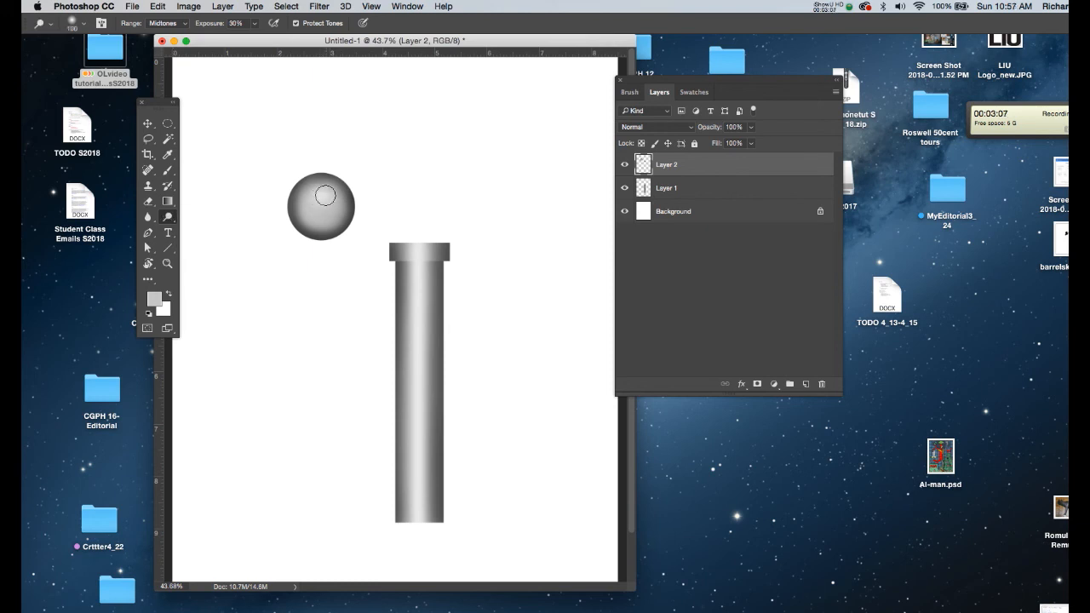